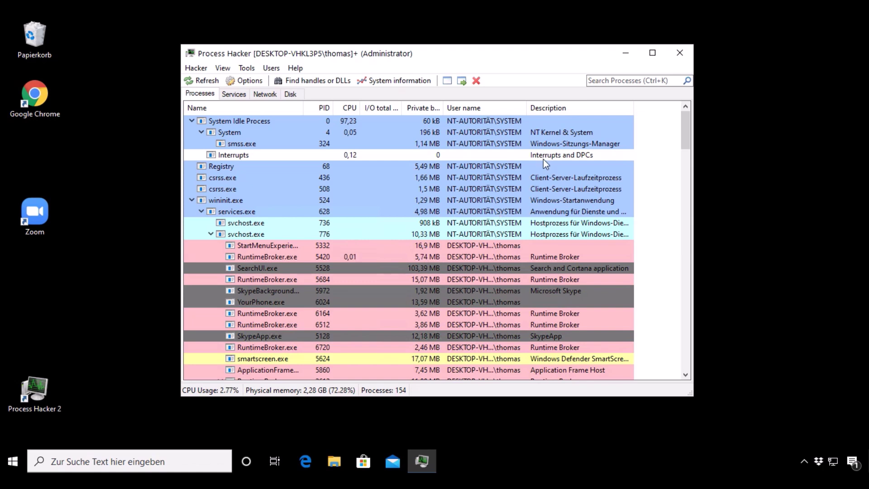
Examine the actions available for the Interrupts and Registry entries in the process list.
{"action": "right_click", "coordinate": [234, 157]}
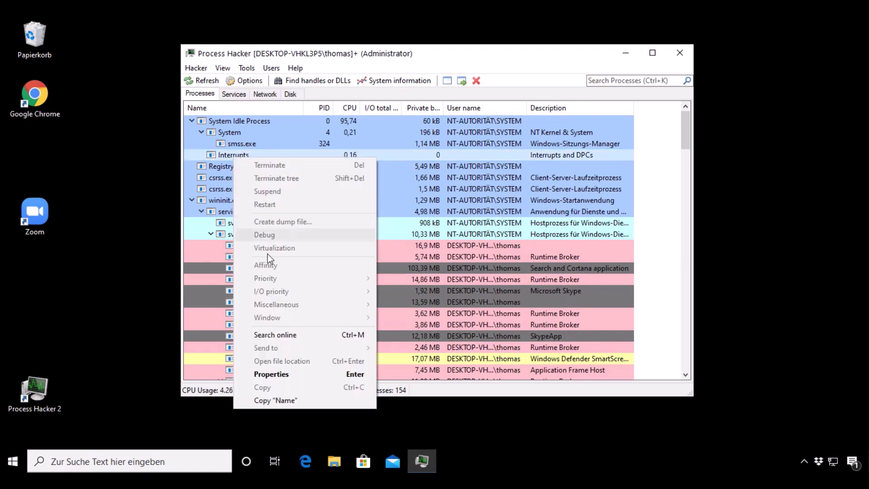
{"action": "left_click", "coordinate": [463, 231]}
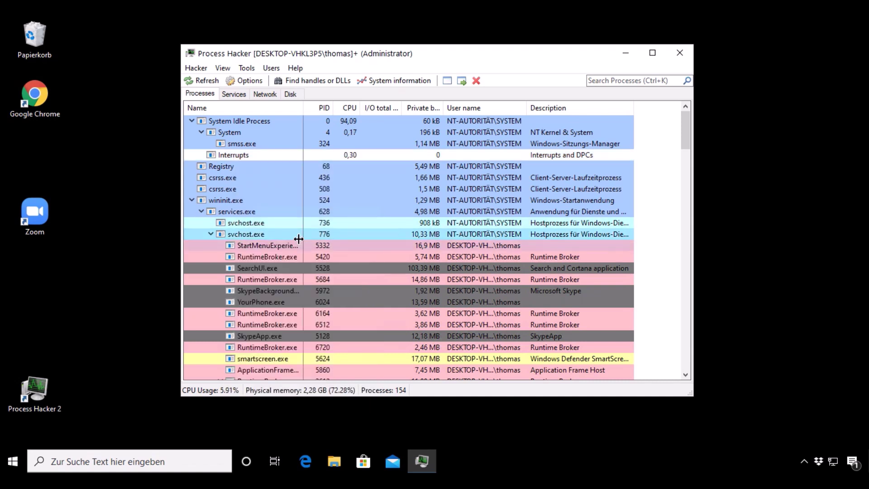
{"action": "left_click", "coordinate": [236, 167]}
{"action": "right_click", "coordinate": [237, 167]}
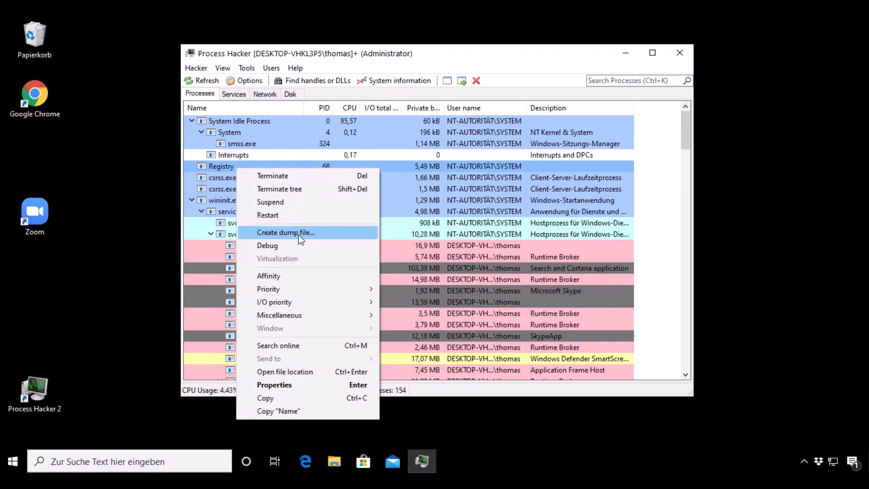
{"action": "mouse_move", "coordinate": [293, 288]}
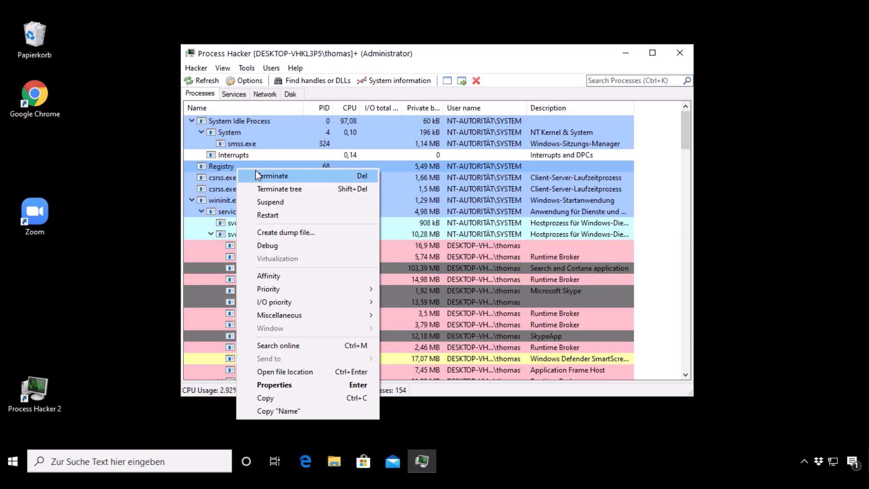
{"action": "left_click", "coordinate": [432, 57]}
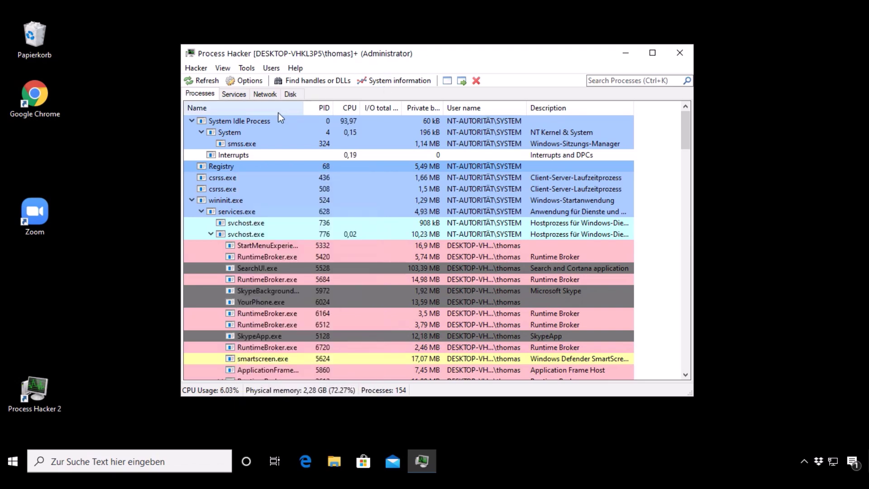
Look up the ALG service's registry key from the services list and close the Registry Editor.
{"action": "left_click", "coordinate": [234, 96]}
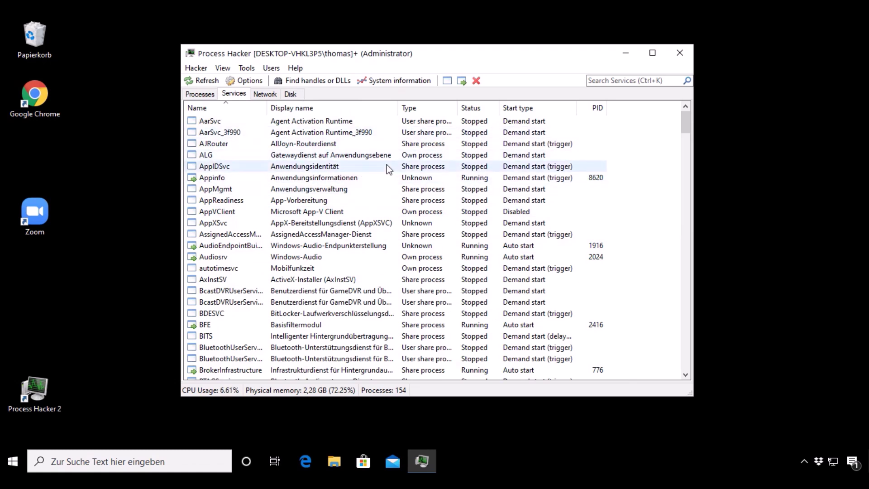
{"action": "right_click", "coordinate": [236, 156]}
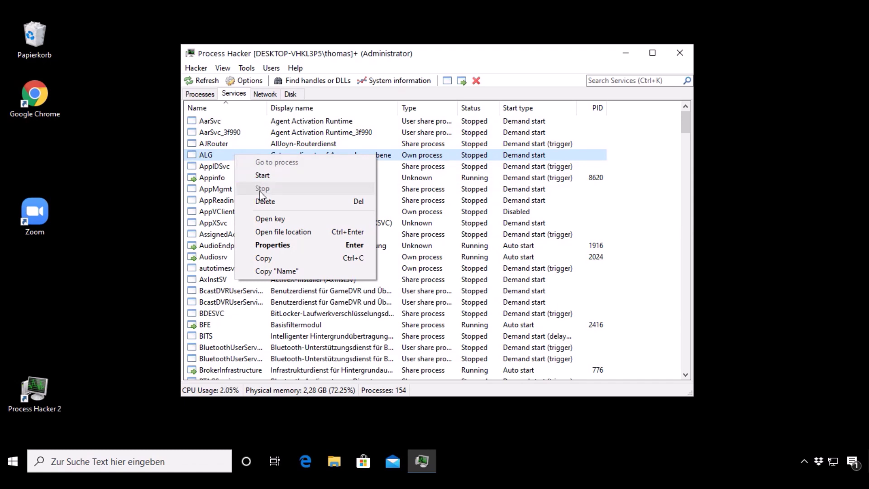
{"action": "left_click", "coordinate": [270, 220]}
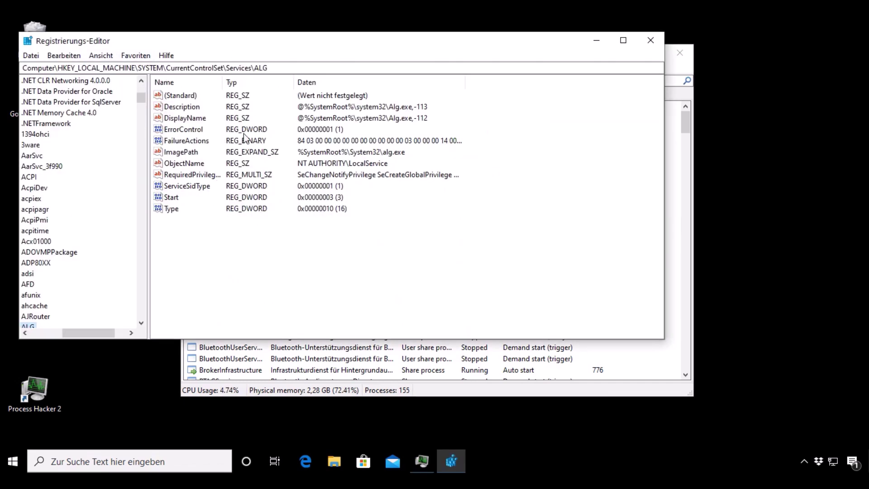
{"action": "left_click", "coordinate": [650, 40]}
View the blank service creation form without creating a service, and inspect the executable WinPcap_4_1_3.exe on the Desktop.
{"action": "left_click", "coordinate": [253, 69]}
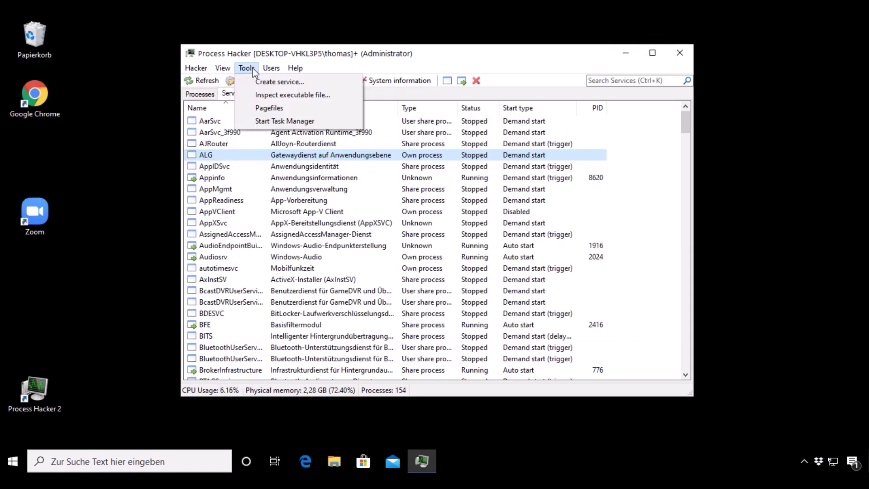
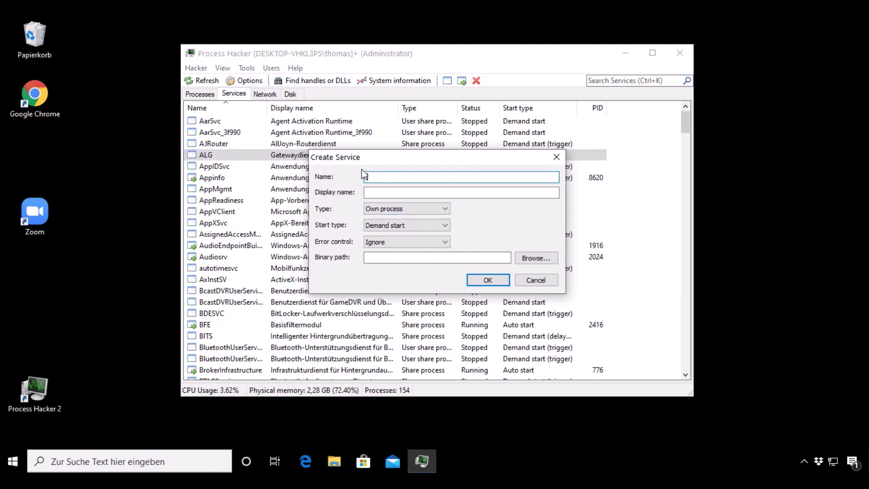
{"action": "left_click", "coordinate": [556, 157]}
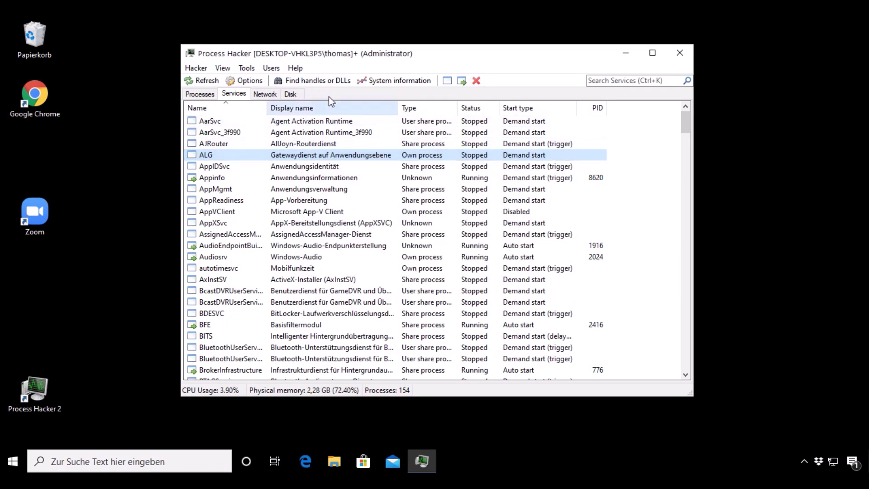
{"action": "left_click", "coordinate": [246, 71]}
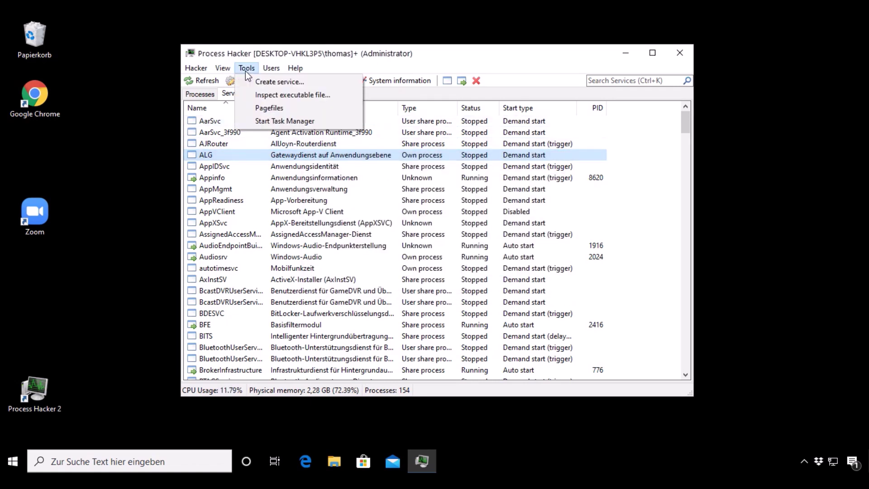
{"action": "left_click", "coordinate": [265, 95]}
{"action": "left_click", "coordinate": [326, 188]}
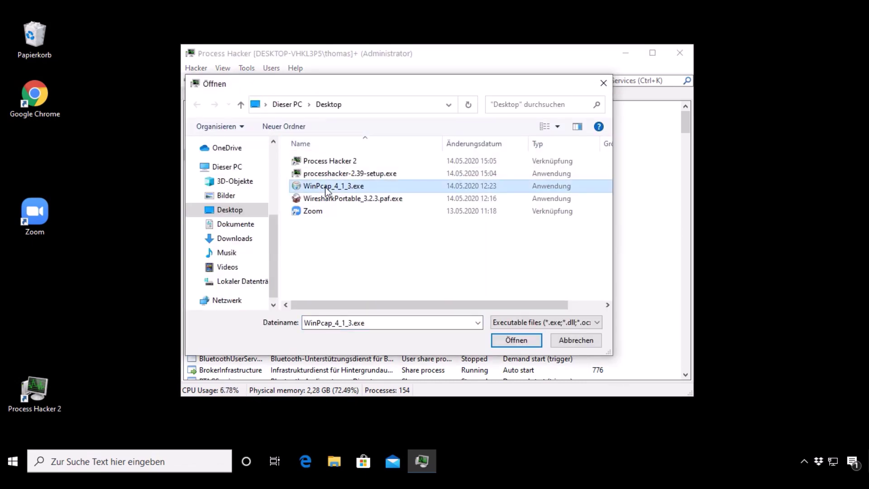
{"action": "double_click", "coordinate": [325, 187]}
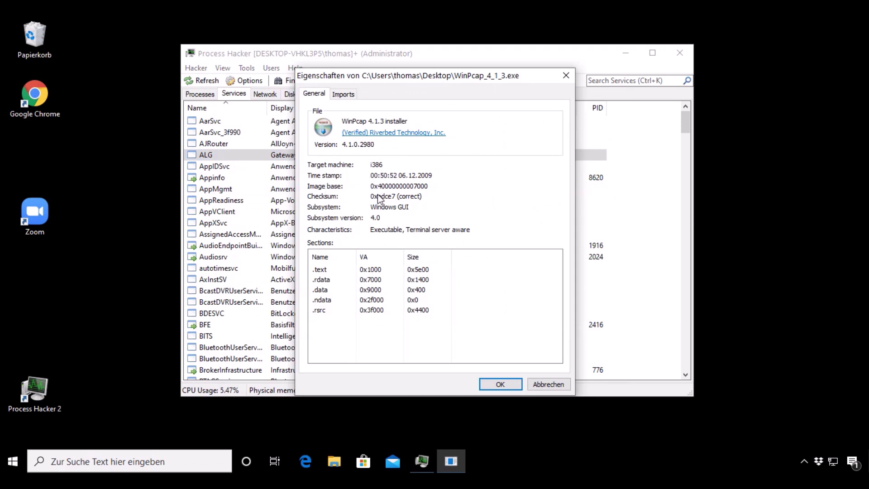
{"action": "left_click", "coordinate": [547, 384]}
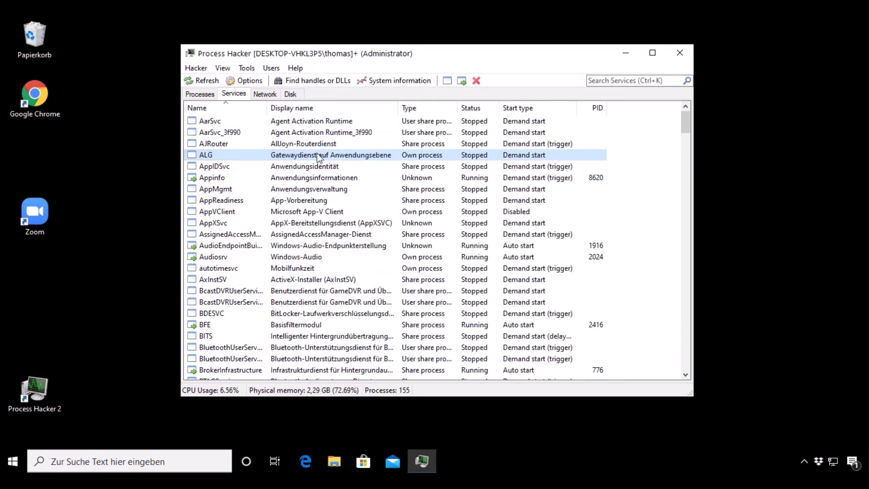
View the system's pagefile usage and close the overview.
{"action": "left_click", "coordinate": [250, 68]}
{"action": "left_click", "coordinate": [271, 107]}
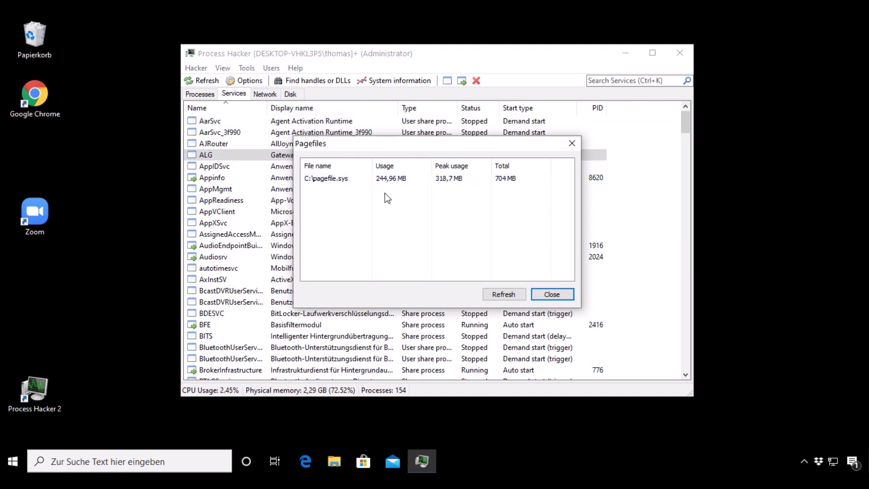
{"action": "left_click", "coordinate": [567, 146]}
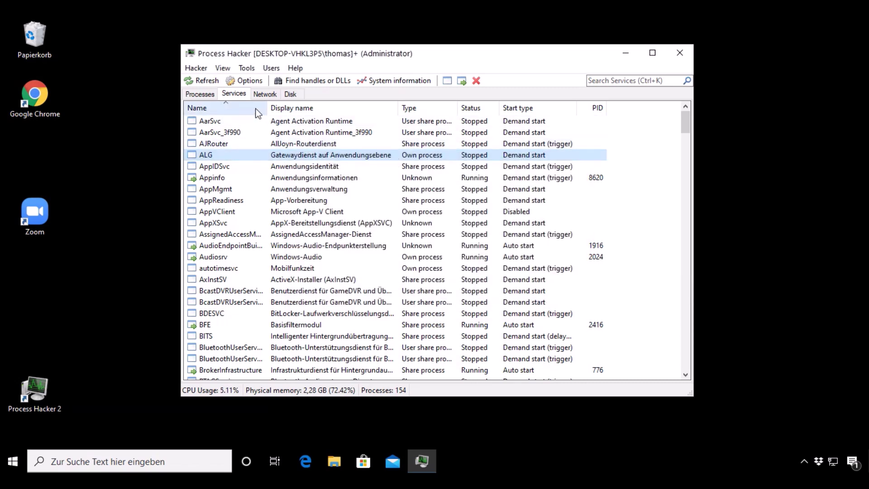
Show the network connections in a maximized window and widen the Protocol and State columns to show their full text.
{"action": "left_click", "coordinate": [265, 94]}
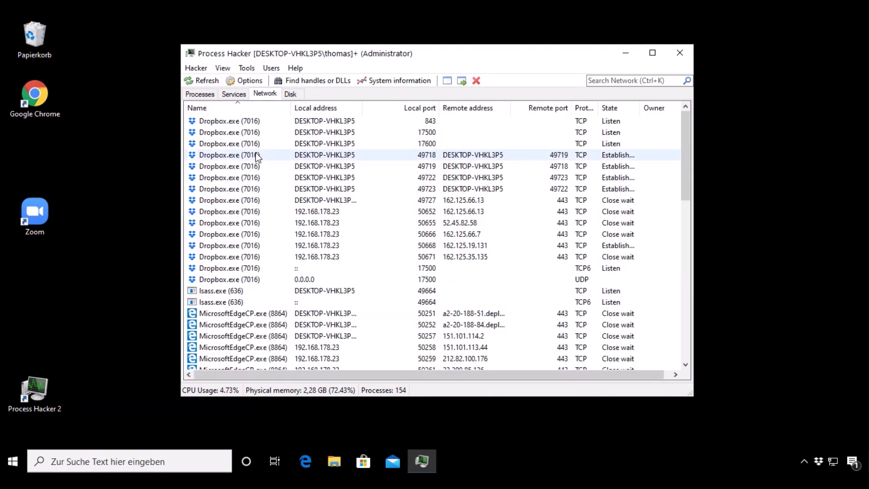
{"action": "mouse_move", "coordinate": [258, 268]}
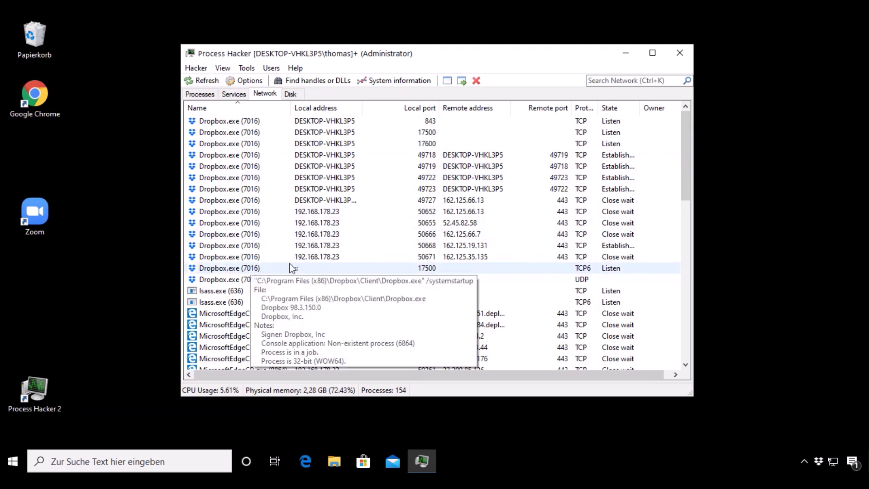
{"action": "left_click", "coordinate": [651, 53]}
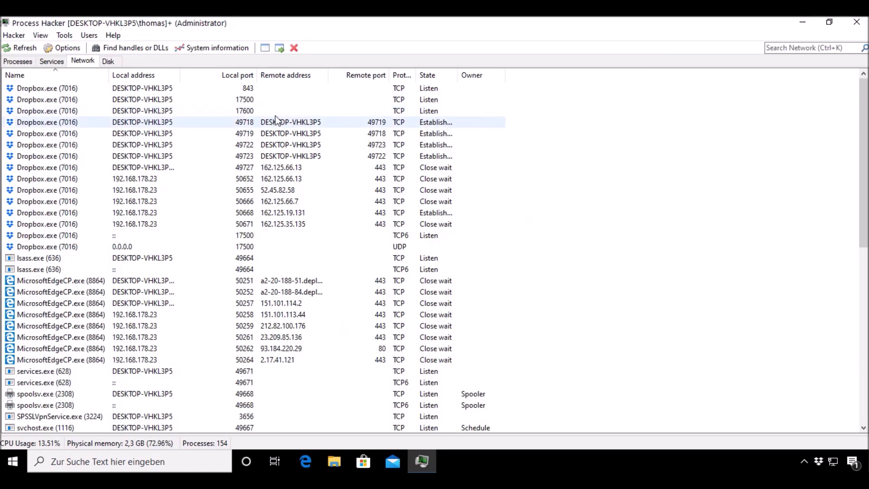
{"action": "mouse_move", "coordinate": [89, 135]}
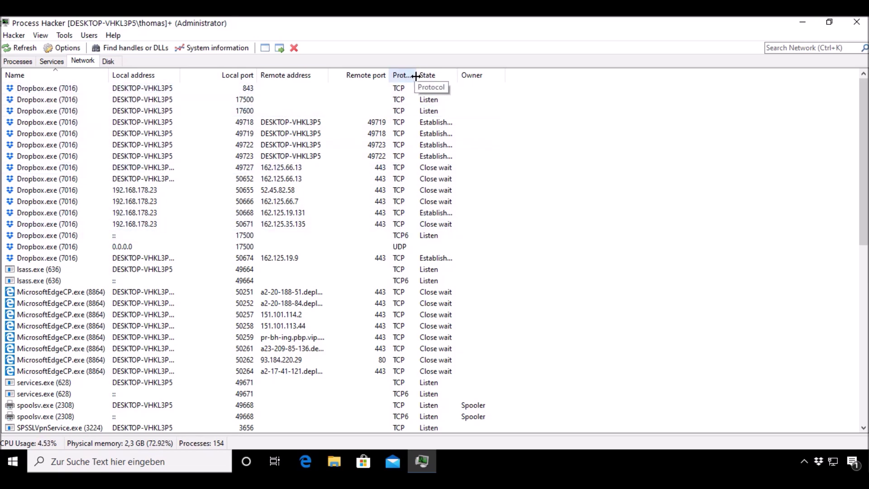
{"action": "left_click_drag", "start_coordinate": [416, 76], "coordinate": [524, 76]}
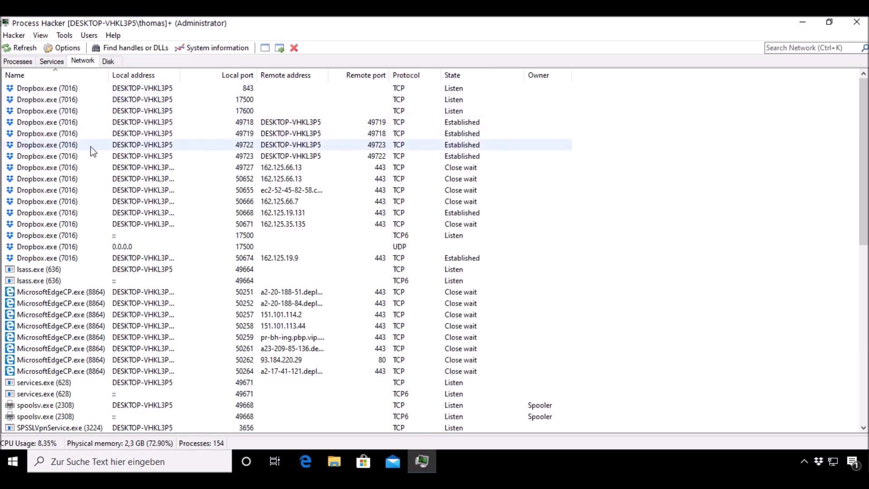
Open the file location of the ALG service from the services list and close the folder window.
{"action": "left_click", "coordinate": [20, 64]}
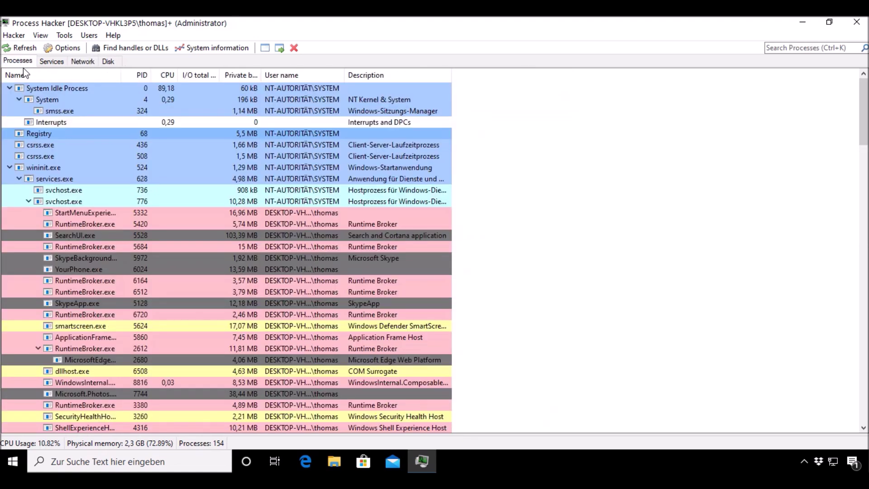
{"action": "right_click", "coordinate": [147, 204]}
{"action": "left_click", "coordinate": [51, 61]}
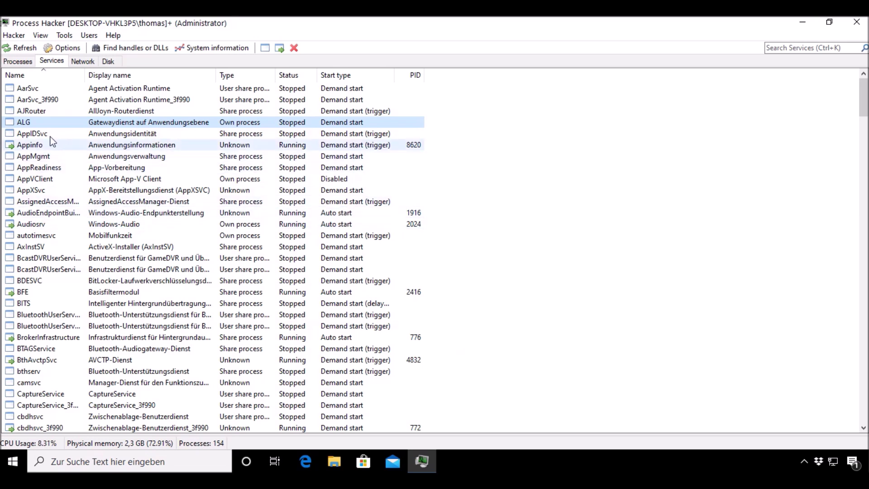
{"action": "right_click", "coordinate": [34, 120]}
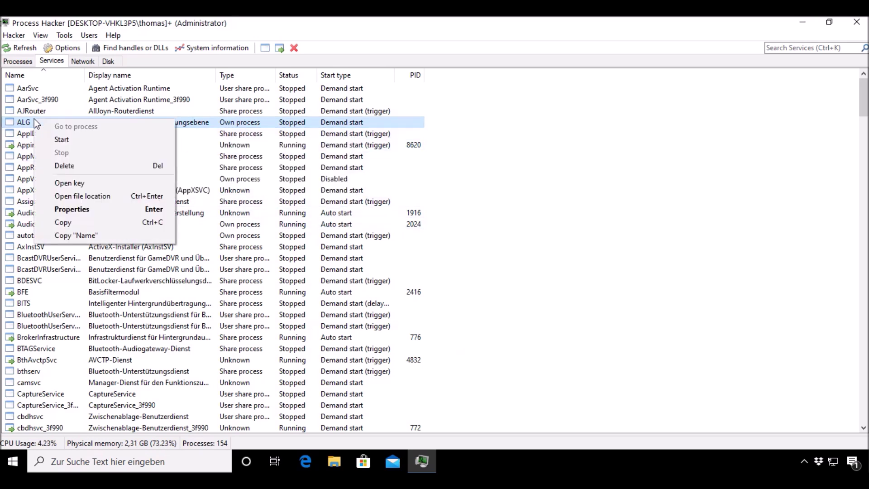
{"action": "left_click", "coordinate": [88, 197]}
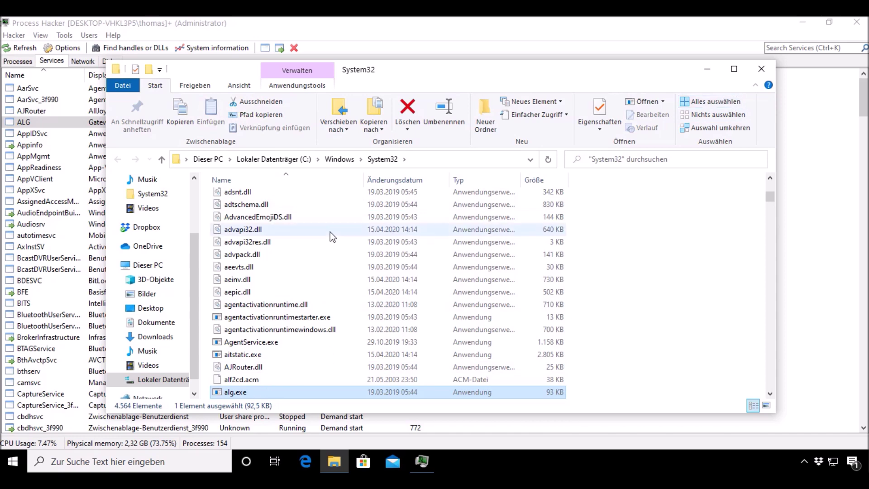
{"action": "left_click", "coordinate": [759, 71]}
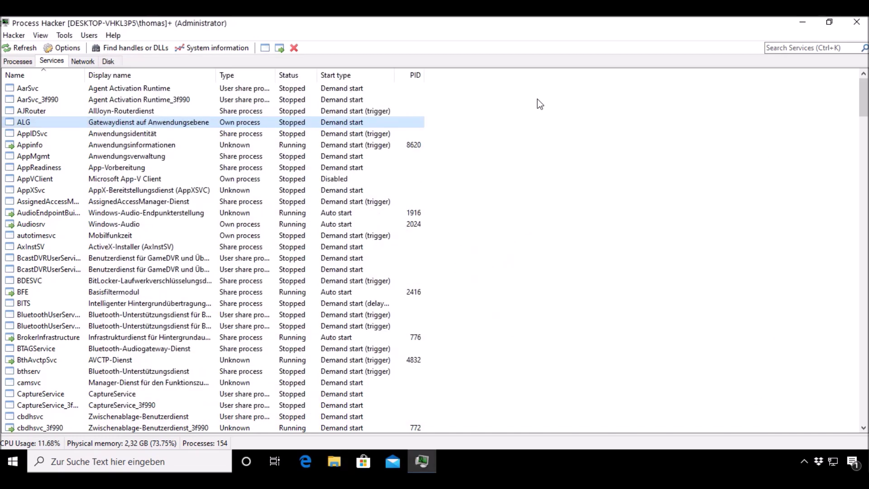
Review the network connections and disk activity, and check the CPU graph in System Information.
{"action": "left_click", "coordinate": [82, 63]}
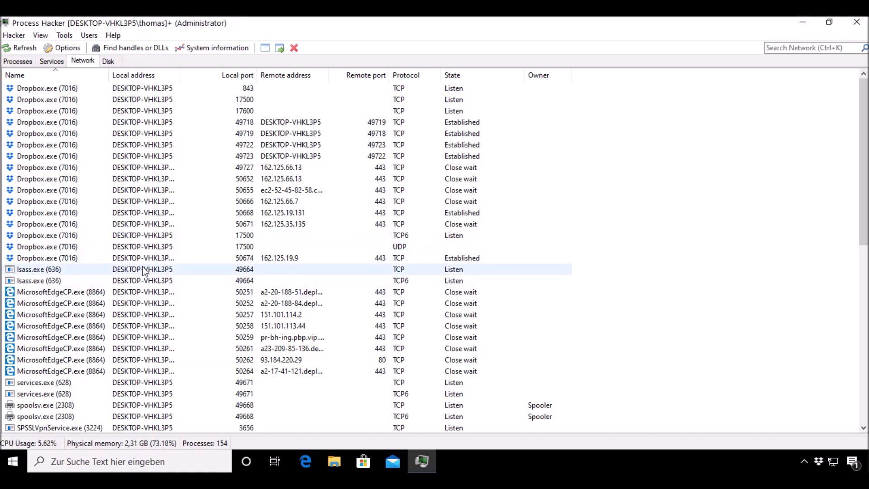
{"action": "left_click", "coordinate": [113, 62]}
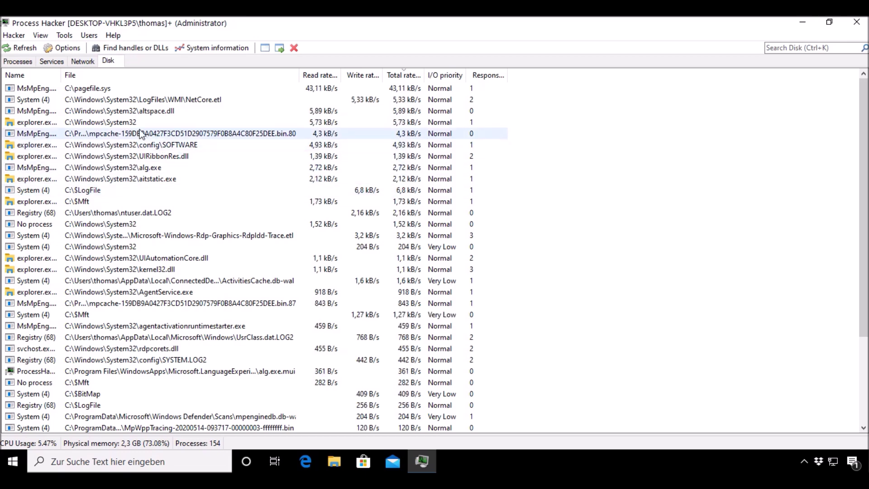
{"action": "left_click", "coordinate": [200, 50]}
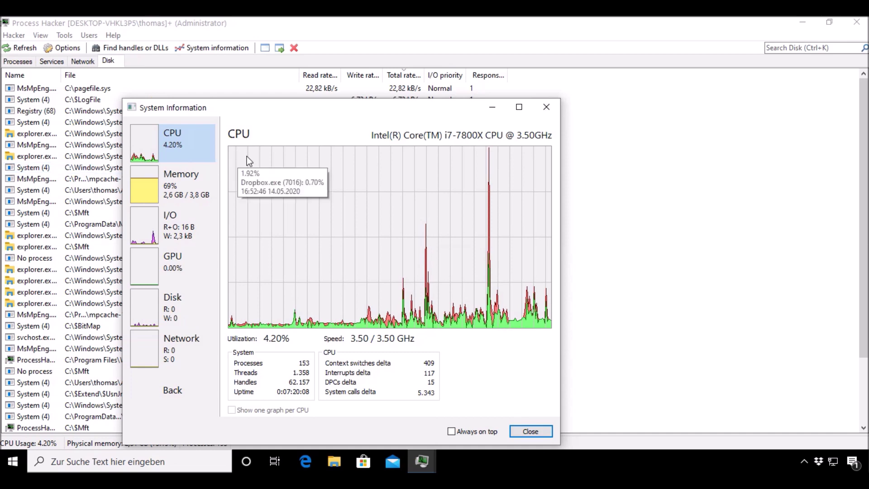
{"action": "left_click", "coordinate": [547, 108]}
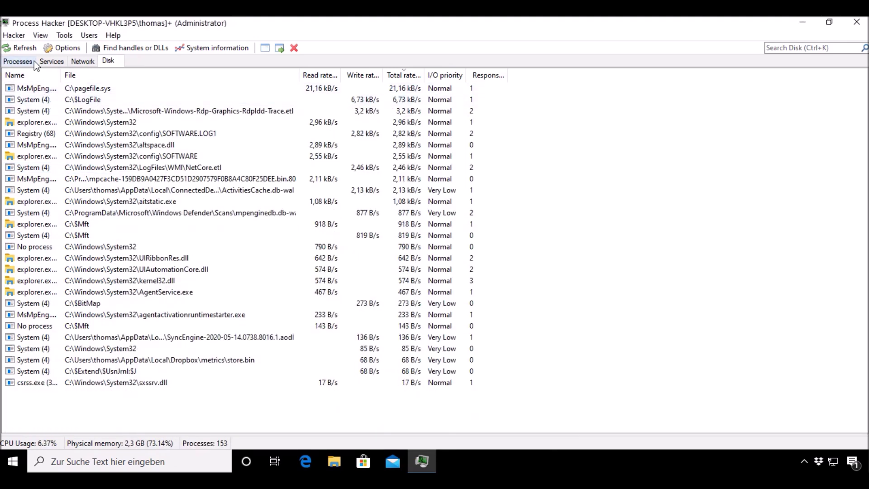
View the search window for handles or DLLs without searching, and return to the process list.
{"action": "left_click", "coordinate": [12, 37]}
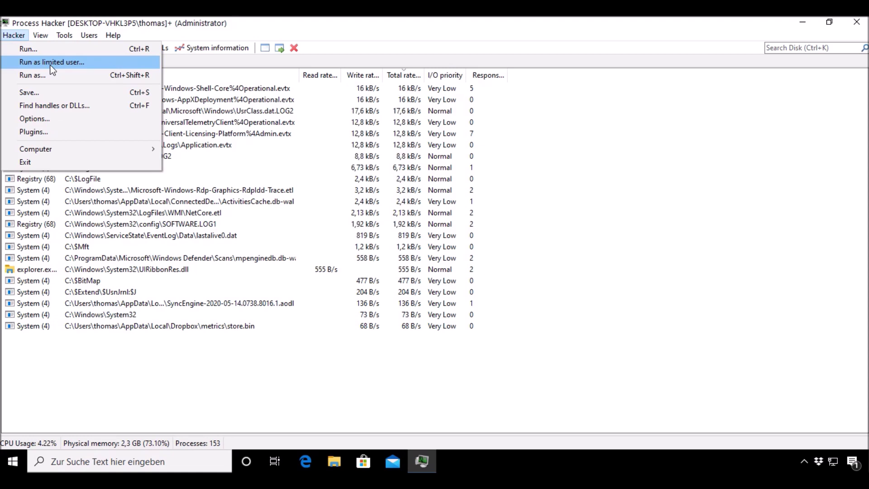
{"action": "left_click", "coordinate": [56, 105]}
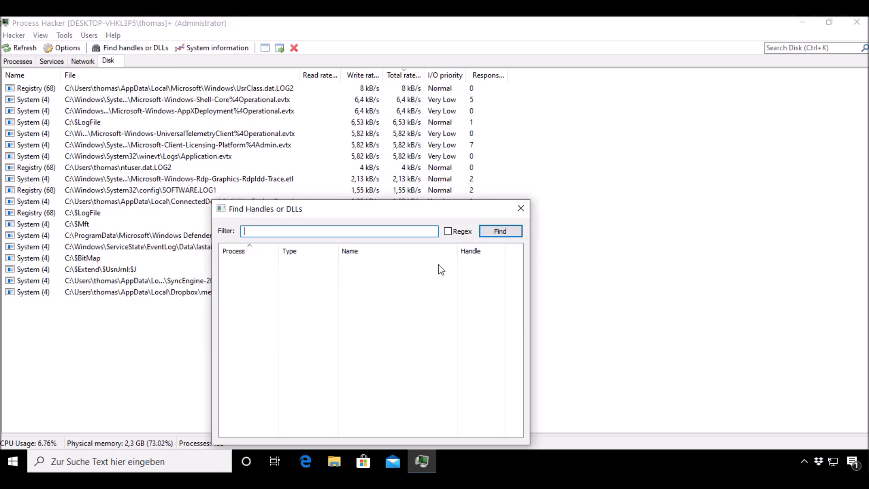
{"action": "left_click", "coordinate": [520, 208]}
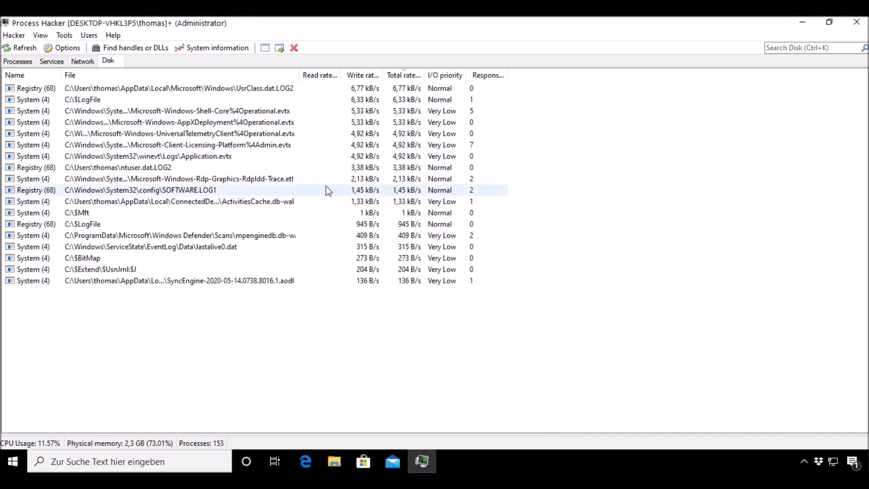
{"action": "left_click", "coordinate": [26, 62]}
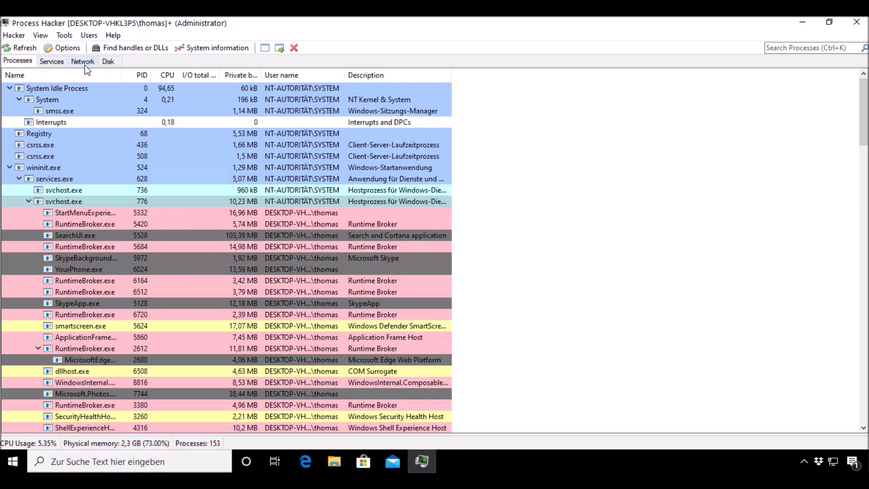
Review the services, network connections and disk activity, and go through the processes and services again, ending on the network connections.
{"action": "left_click", "coordinate": [57, 64]}
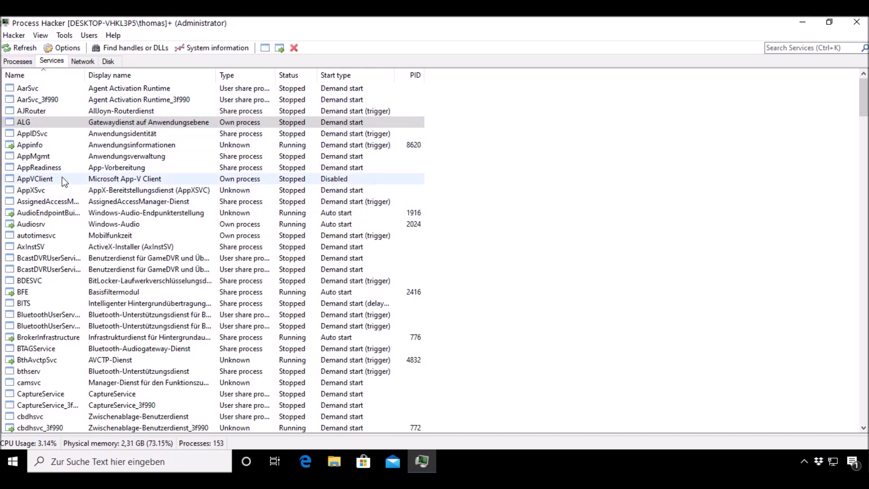
{"action": "left_click", "coordinate": [83, 62]}
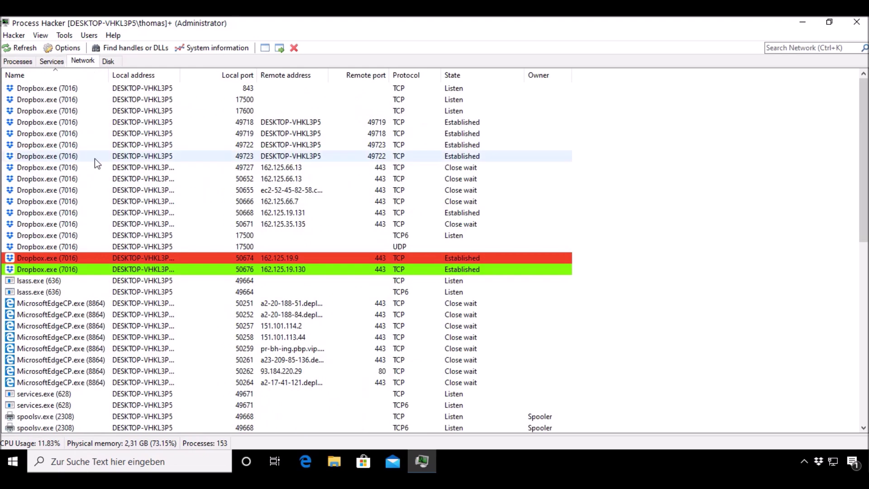
{"action": "left_click", "coordinate": [108, 61]}
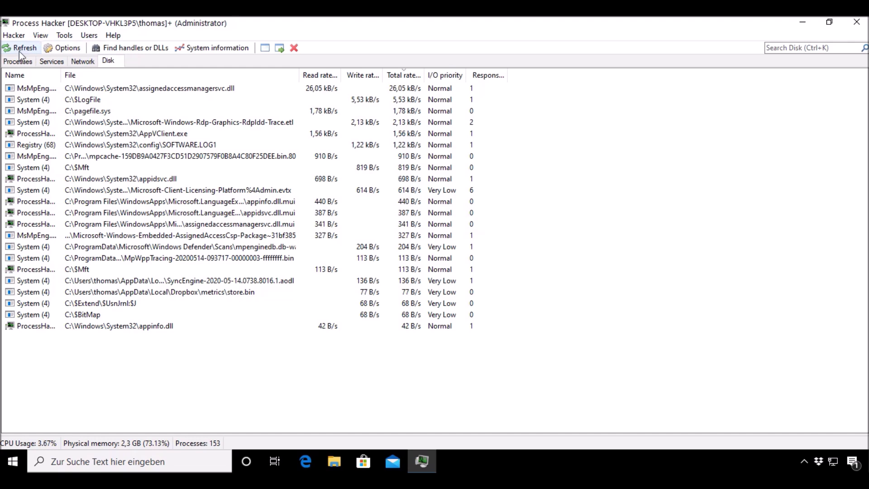
{"action": "left_click", "coordinate": [18, 63]}
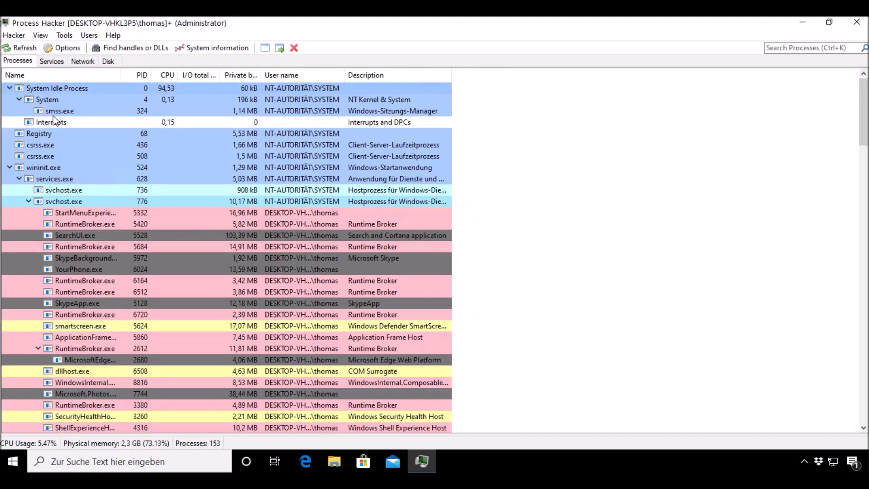
{"action": "left_click", "coordinate": [51, 61]}
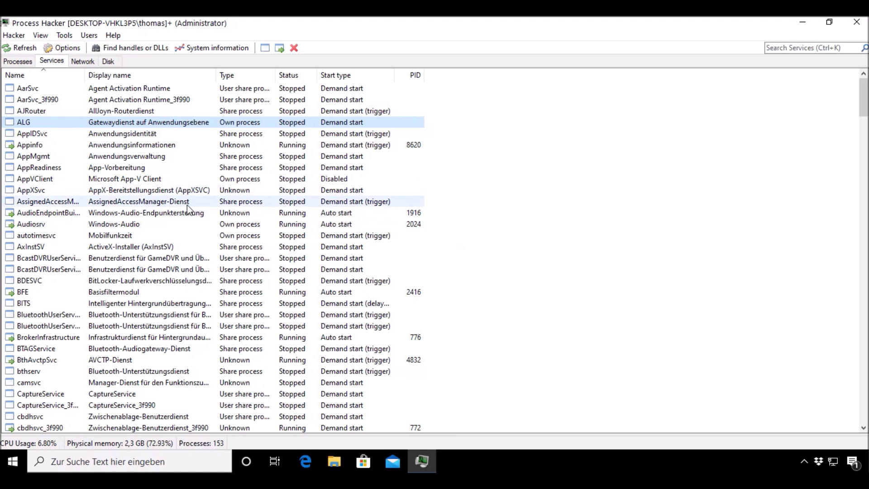
{"action": "left_click", "coordinate": [81, 62]}
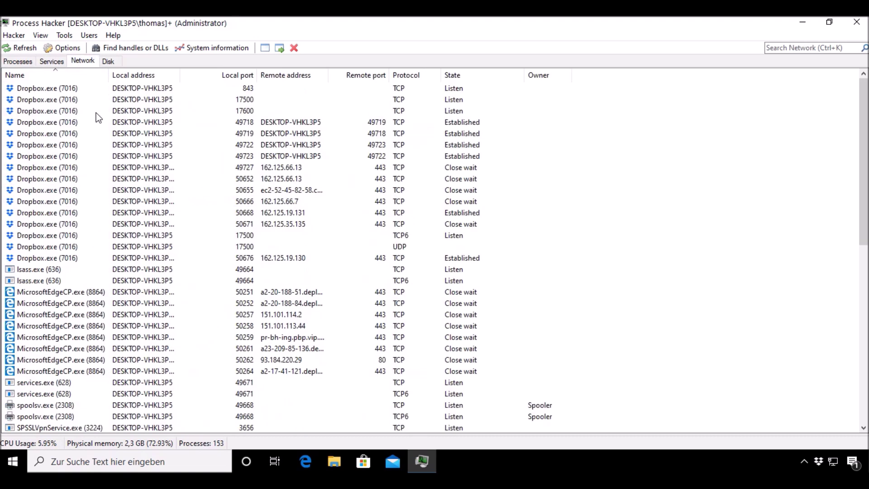